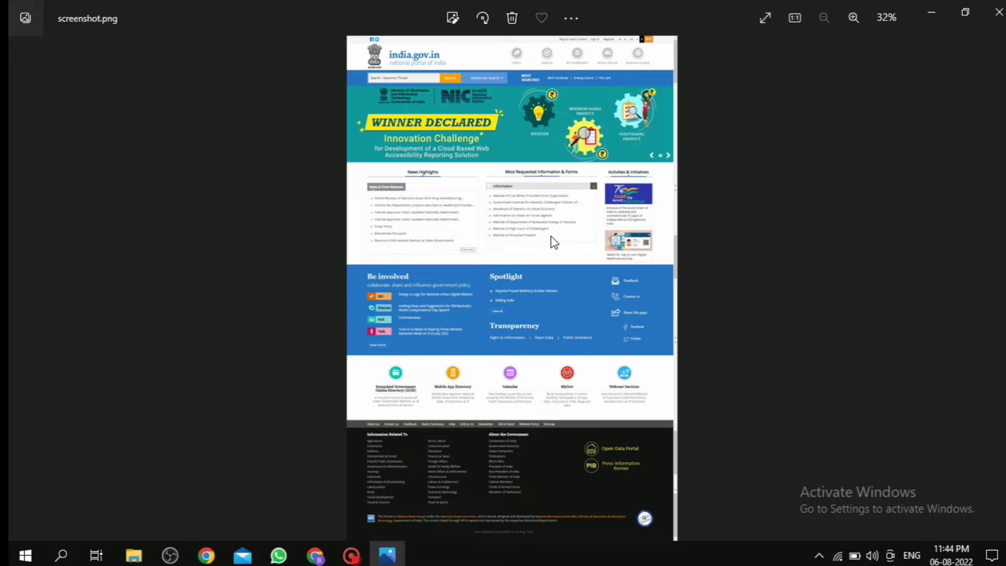
{"action": "scroll", "coordinate": [551, 242], "scroll_direction": "up", "scroll_amount": 3}
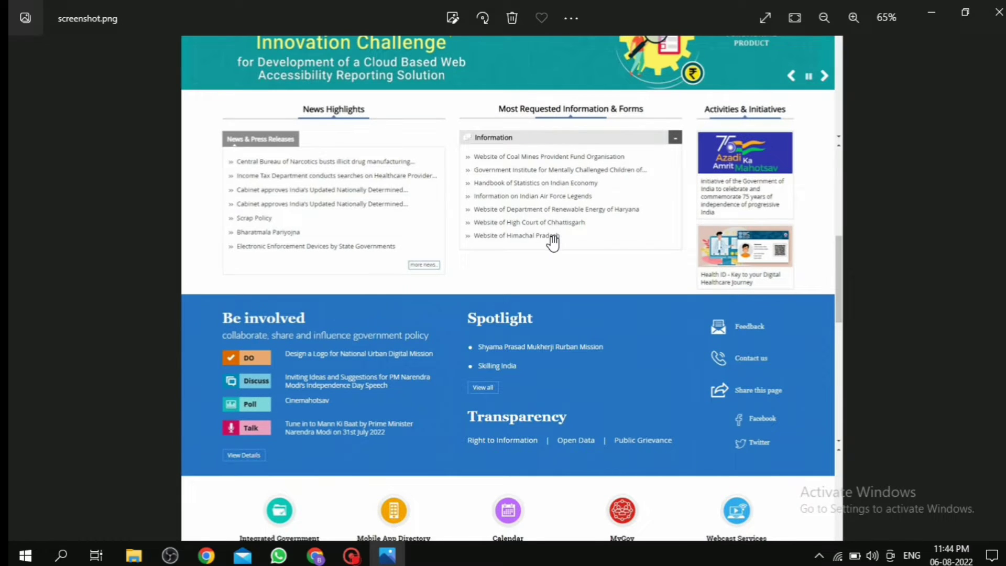
{"action": "scroll", "coordinate": [552, 241], "scroll_direction": "up", "scroll_amount": 2}
{"action": "scroll", "coordinate": [551, 242], "scroll_direction": "up", "scroll_amount": 1}
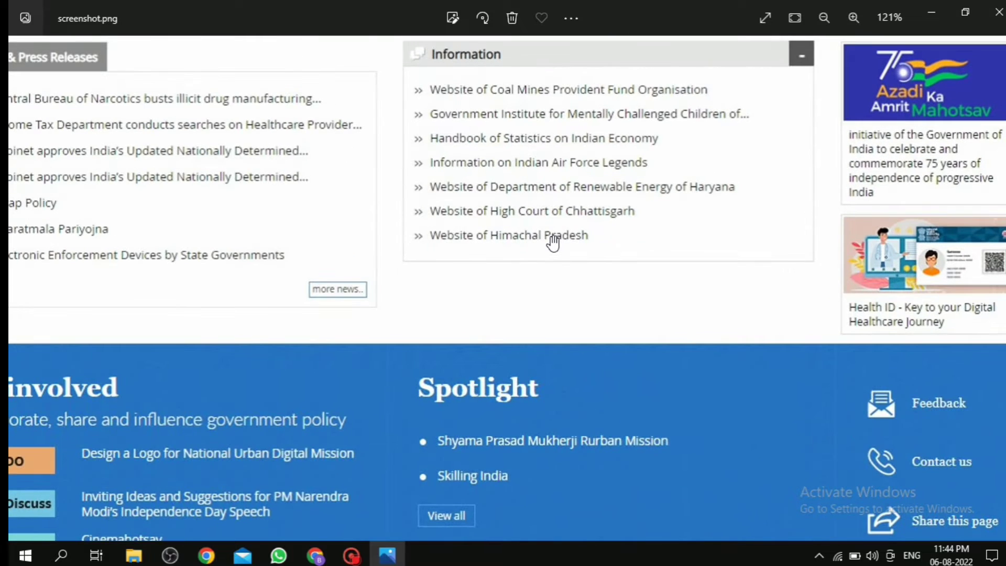
{"action": "scroll", "coordinate": [552, 241], "scroll_direction": "down", "scroll_amount": 2}
{"action": "scroll", "coordinate": [552, 242], "scroll_direction": "down", "scroll_amount": 1}
{"action": "scroll", "coordinate": [552, 242], "scroll_direction": "down", "scroll_amount": 1}
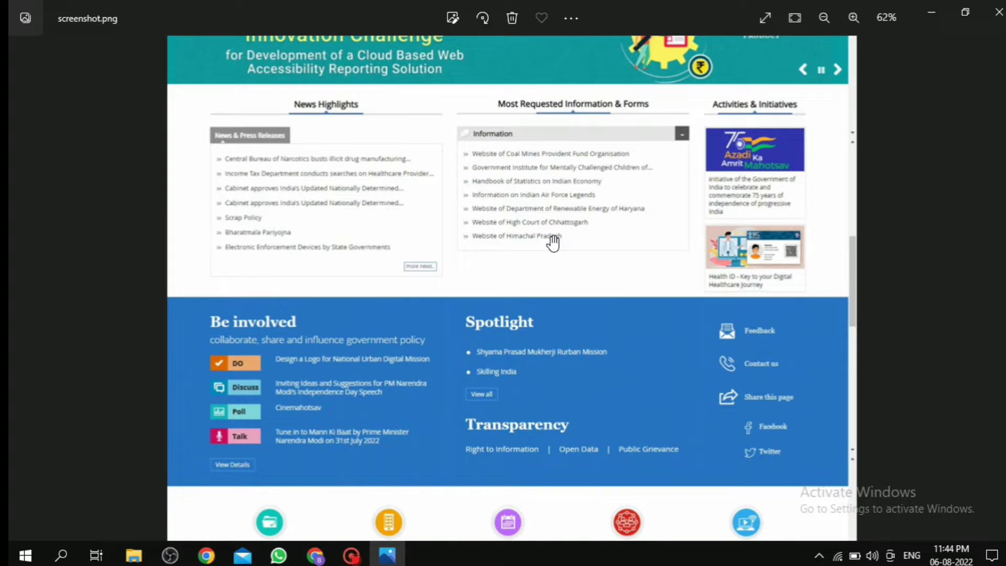
{"action": "scroll", "coordinate": [551, 242], "scroll_direction": "down", "scroll_amount": 1}
{"action": "scroll", "coordinate": [552, 241], "scroll_direction": "down", "scroll_amount": 1}
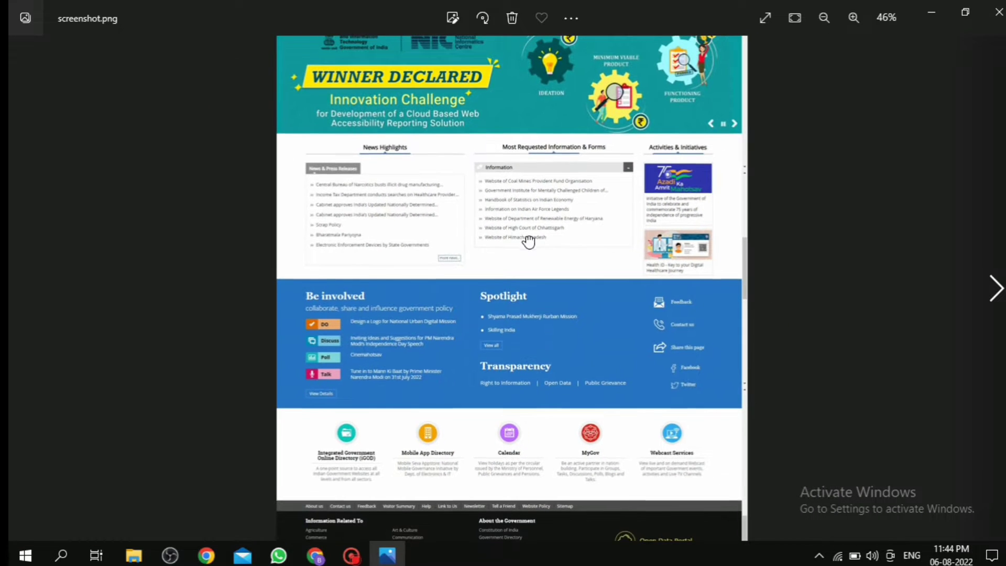
{"action": "scroll", "coordinate": [536, 322], "scroll_direction": "up", "scroll_amount": 1}
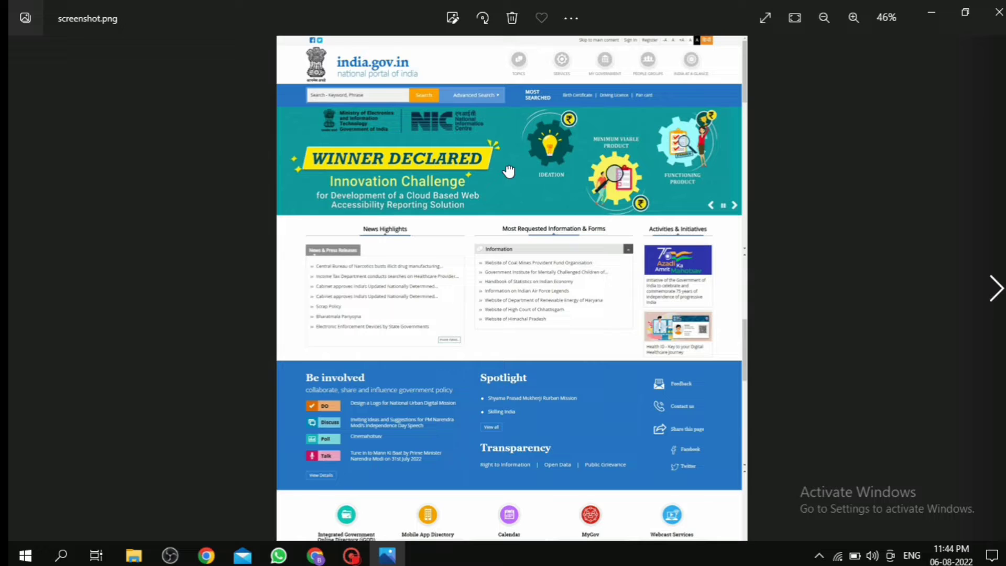
Pan down to view the bottom of the india.gov.in screenshot in Photos
{"action": "mouse_move", "coordinate": [493, 383]}
{"action": "left_mouse_down"}
{"action": "mouse_move", "coordinate": [540, 116]}
{"action": "mouse_move", "coordinate": [572, 453]}
{"action": "left_mouse_up"}
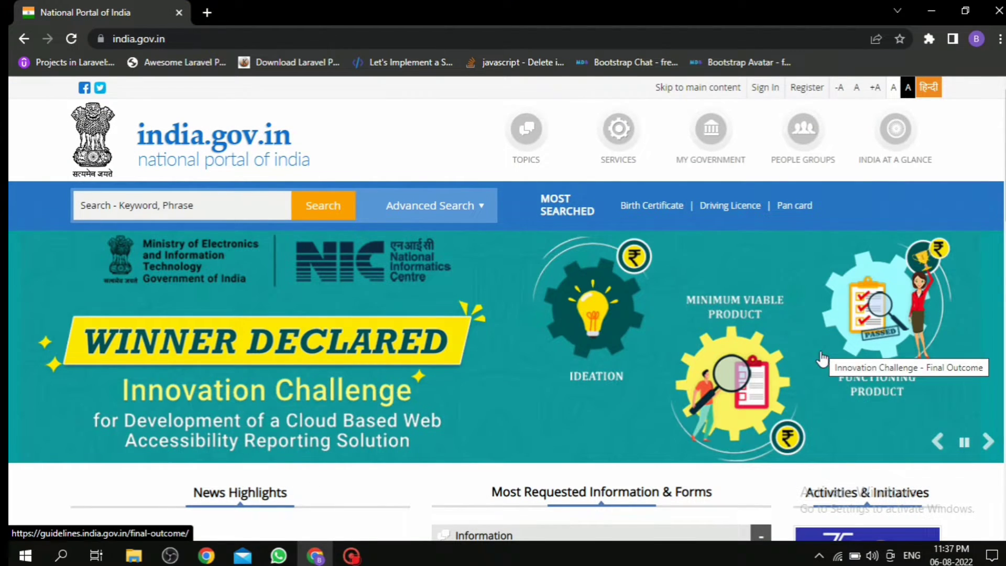
{"action": "scroll", "coordinate": [821, 359], "scroll_direction": "down", "scroll_amount": 3}
{"action": "scroll", "coordinate": [822, 359], "scroll_direction": "down", "scroll_amount": 2}
{"action": "scroll", "coordinate": [796, 358], "scroll_direction": "down", "scroll_amount": 3}
{"action": "scroll", "coordinate": [796, 358], "scroll_direction": "down", "scroll_amount": 5}
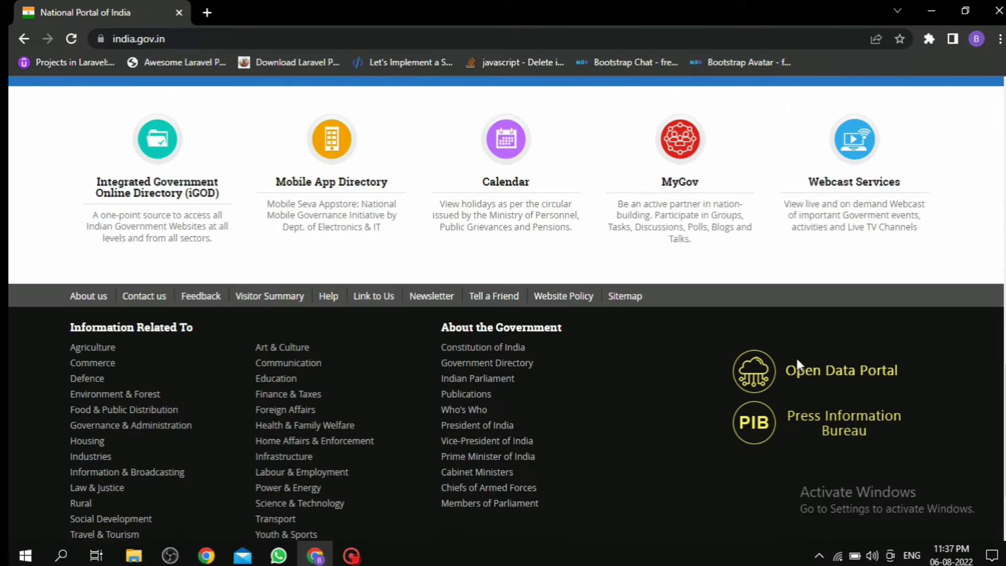
{"action": "scroll", "coordinate": [797, 358], "scroll_direction": "down", "scroll_amount": 2}
{"action": "scroll", "coordinate": [798, 365], "scroll_direction": "up", "scroll_amount": 1}
{"action": "scroll", "coordinate": [796, 393], "scroll_direction": "up", "scroll_amount": 5}
{"action": "scroll", "coordinate": [795, 407], "scroll_direction": "up", "scroll_amount": 3}
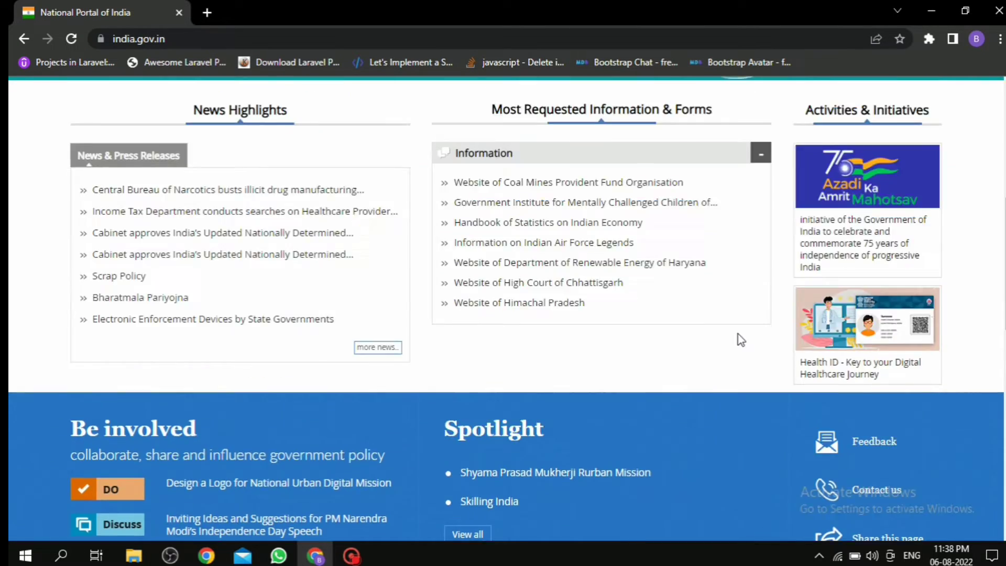
{"action": "scroll", "coordinate": [739, 340], "scroll_direction": "up", "scroll_amount": 2}
{"action": "scroll", "coordinate": [740, 340], "scroll_direction": "up", "scroll_amount": 3}
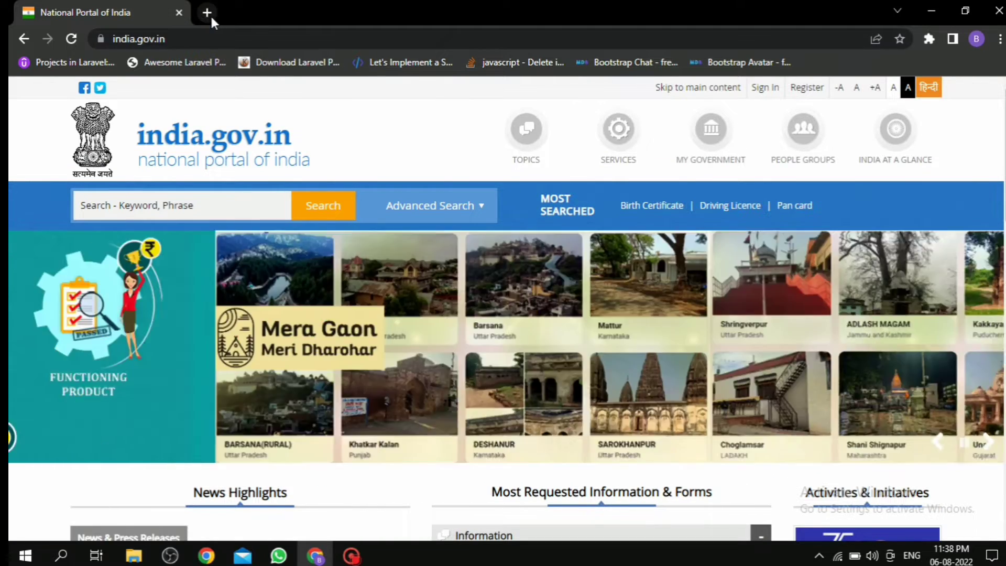
In a new tab, search 'gofull' to reach the Full Page Screenshot Capture store page
{"action": "left_click", "coordinate": [208, 13]}
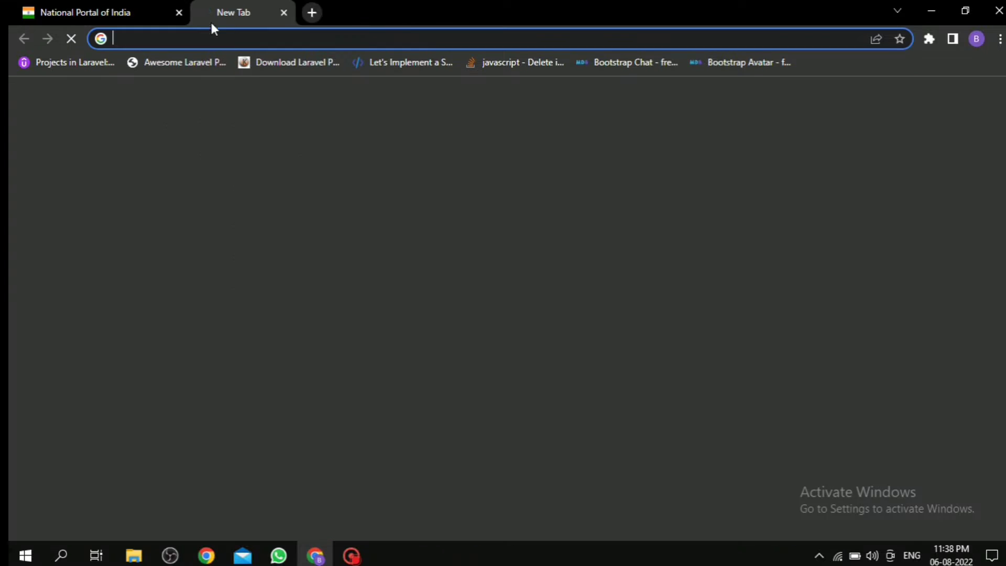
{"action": "left_click", "coordinate": [341, 39]}
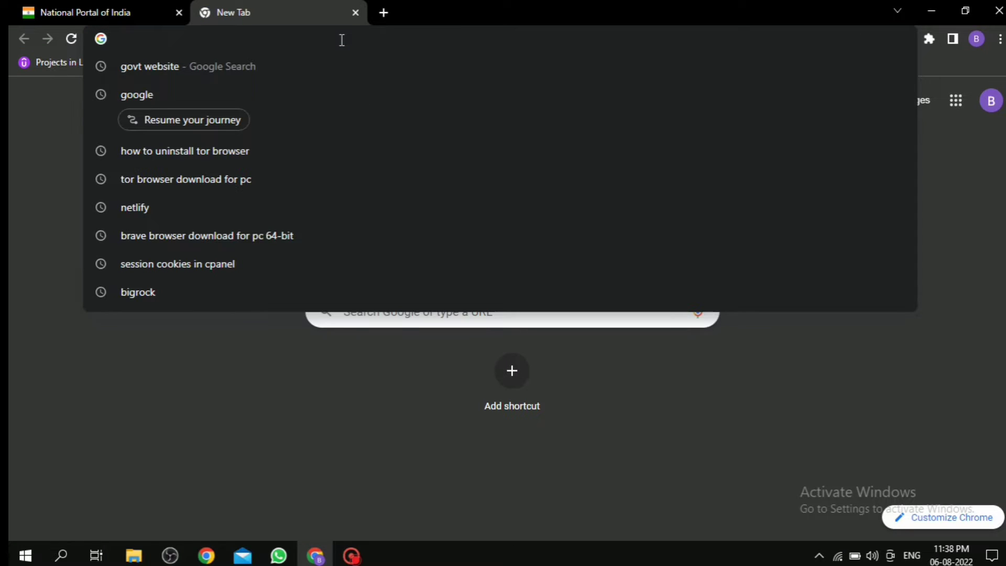
{"action": "type", "text": "go"}
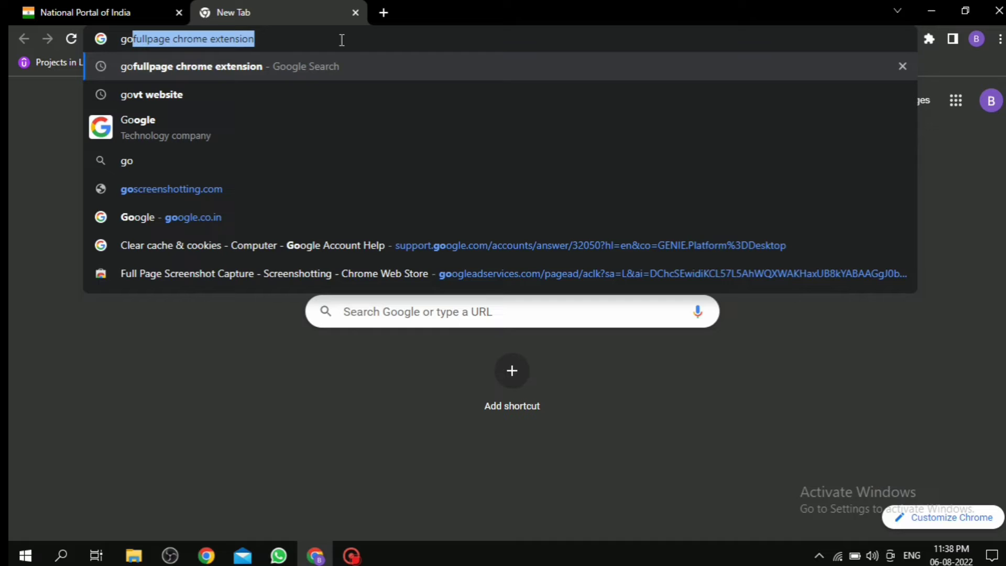
{"action": "type", "text": "full"}
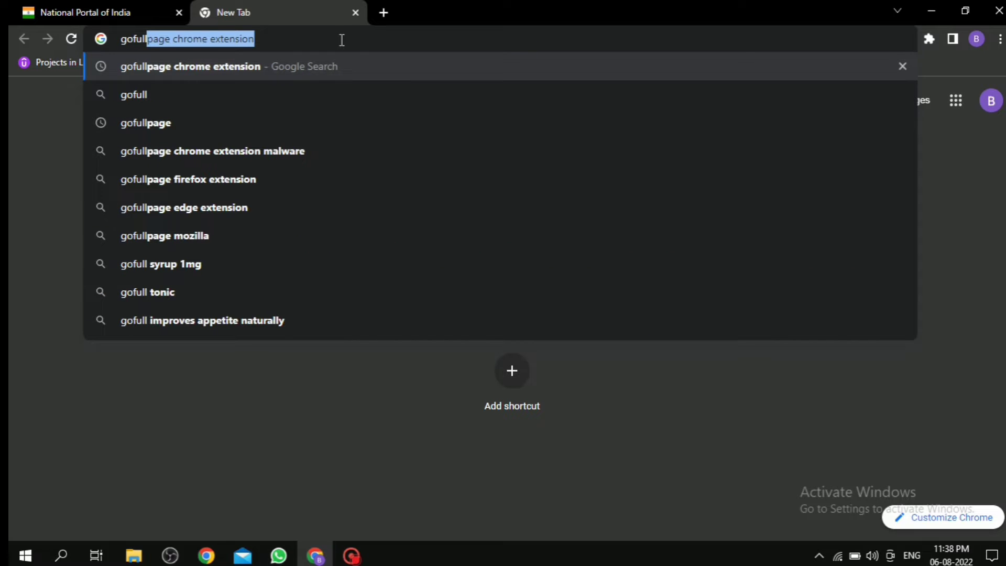
{"action": "key", "text": "Right"}
{"action": "key", "text": "Return"}
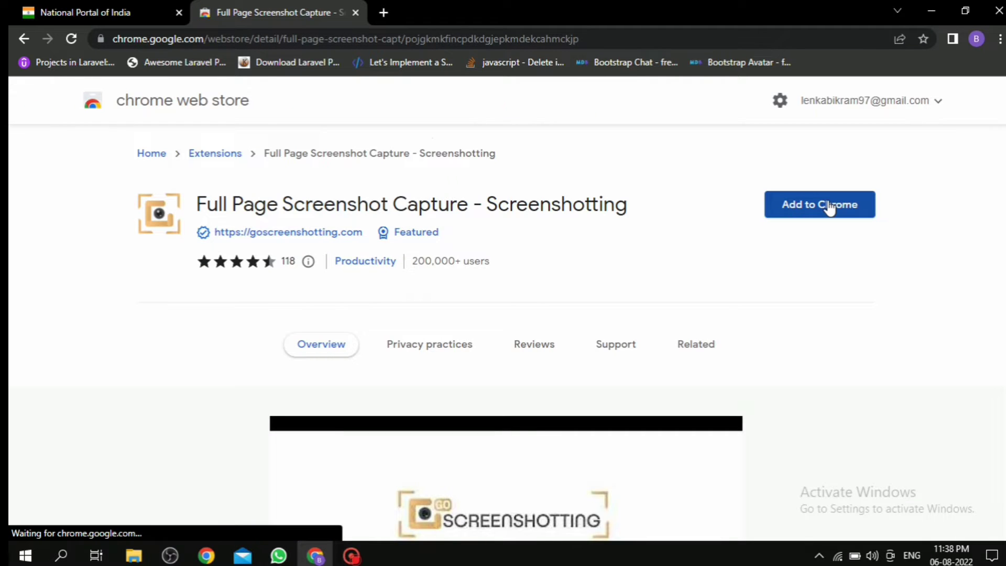
Add Full Page Screenshot Capture to Chrome and confirm the extension install
{"action": "left_click", "coordinate": [830, 207]}
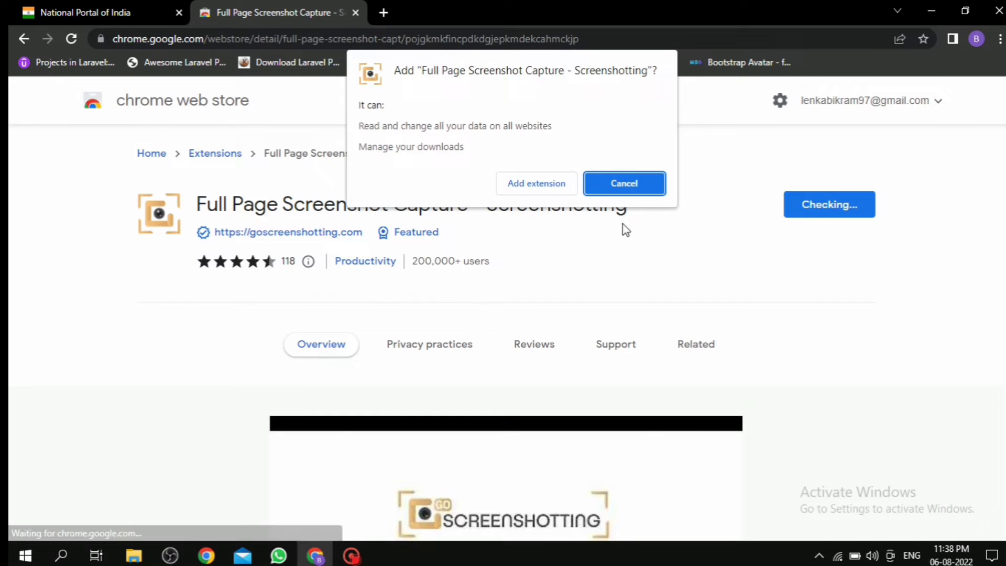
{"action": "left_click", "coordinate": [541, 186]}
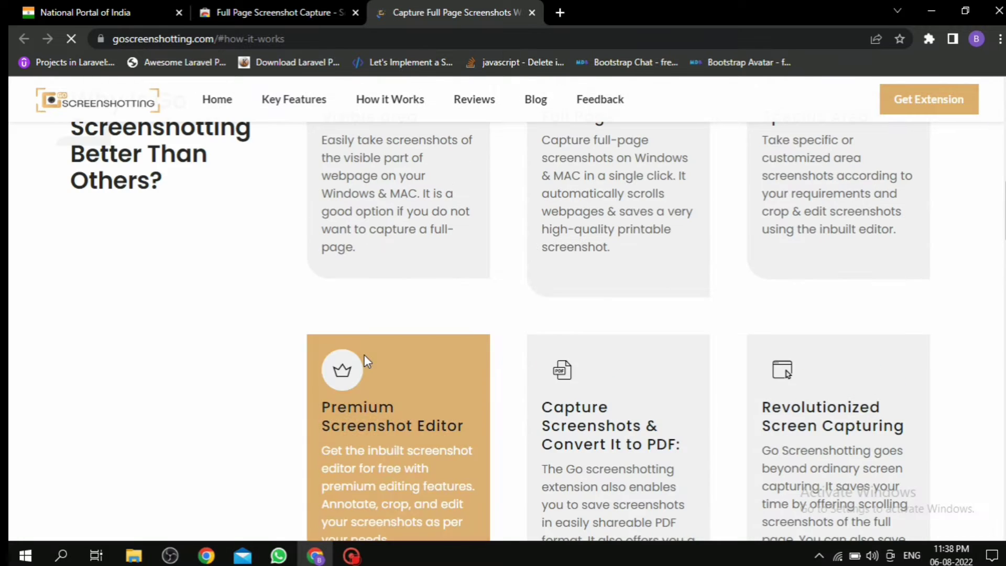
{"action": "scroll", "coordinate": [364, 361], "scroll_direction": "down", "scroll_amount": 1}
{"action": "scroll", "coordinate": [365, 361], "scroll_direction": "down", "scroll_amount": 2}
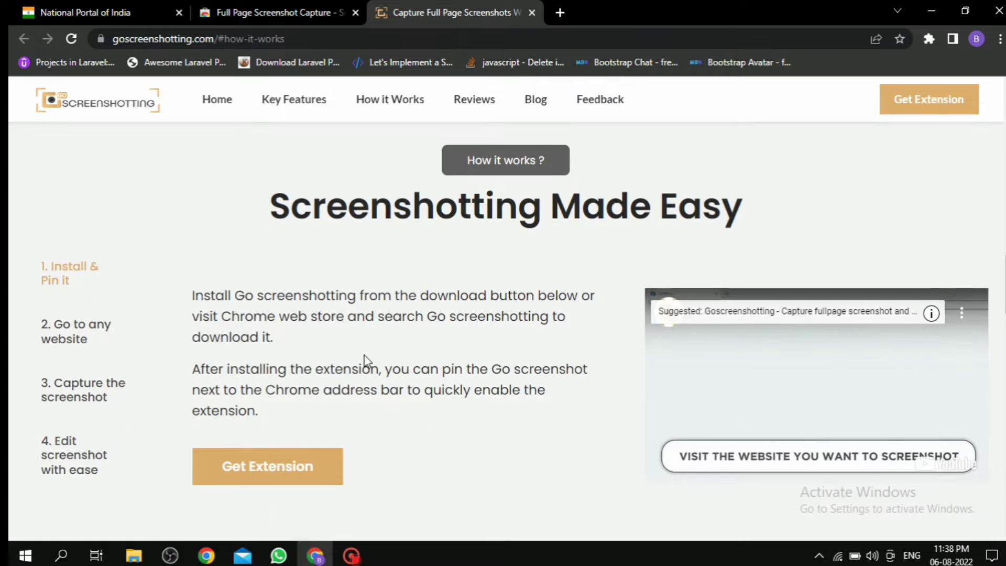
{"action": "scroll", "coordinate": [364, 361], "scroll_direction": "down", "scroll_amount": 3}
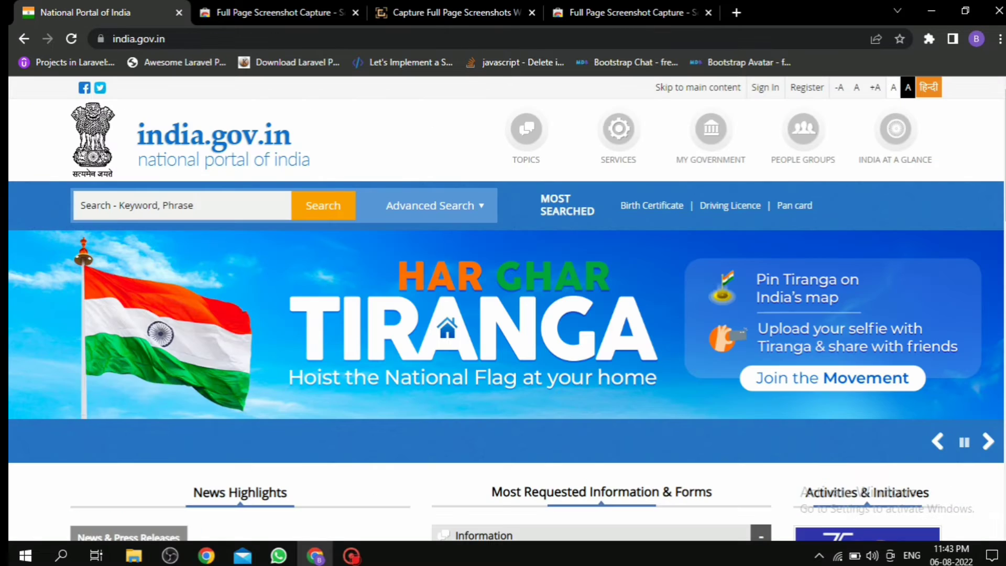
Launch Full Page Screenshot Capture from the Extensions menu and choose FULL PAGE
{"action": "left_click", "coordinate": [928, 39]}
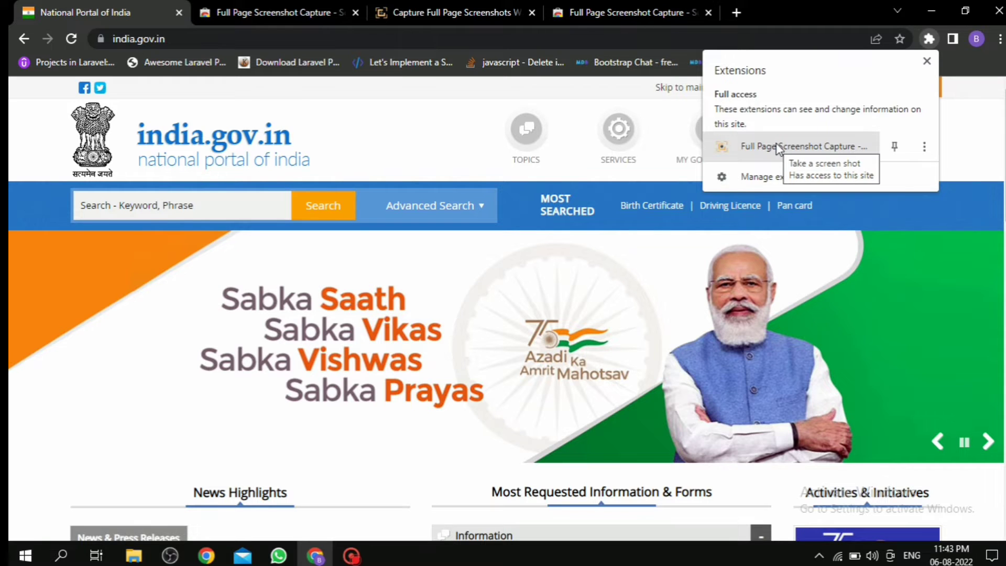
{"action": "mouse_move", "coordinate": [802, 147]}
{"action": "left_click", "coordinate": [777, 147]}
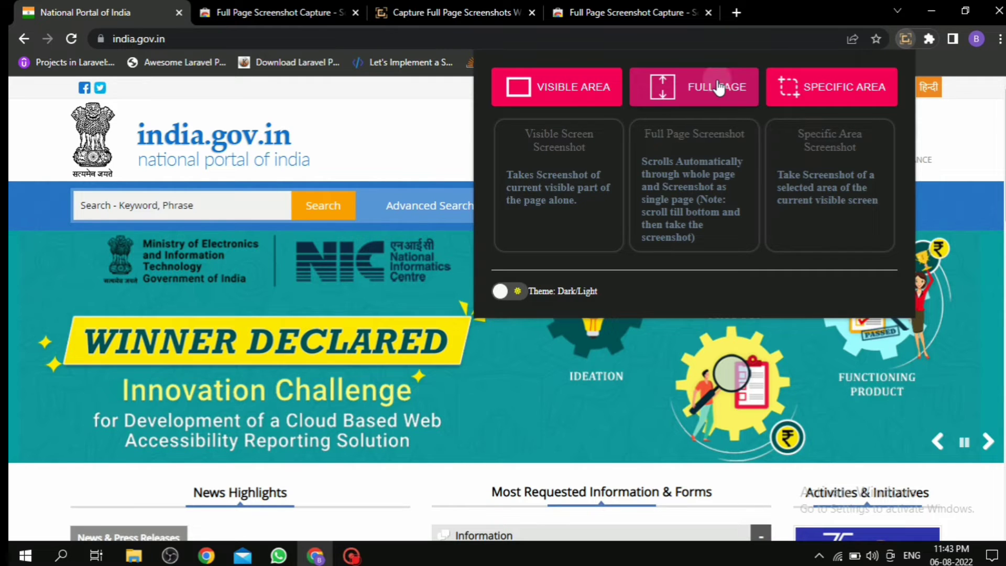
{"action": "left_click", "coordinate": [720, 88]}
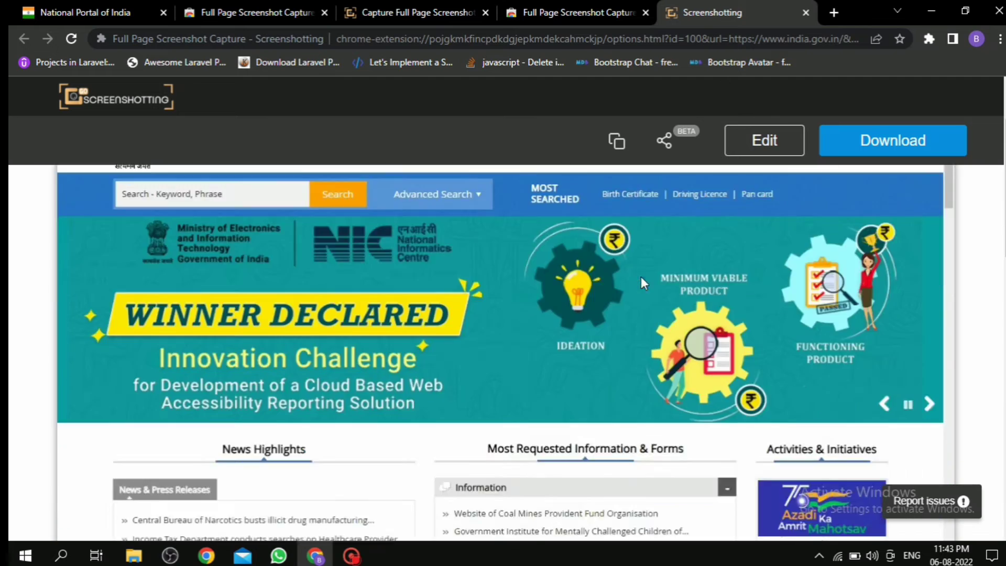
{"action": "scroll", "coordinate": [643, 279], "scroll_direction": "down", "scroll_amount": 10}
{"action": "scroll", "coordinate": [643, 282], "scroll_direction": "up", "scroll_amount": 8}
{"action": "scroll", "coordinate": [643, 288], "scroll_direction": "up", "scroll_amount": 4}
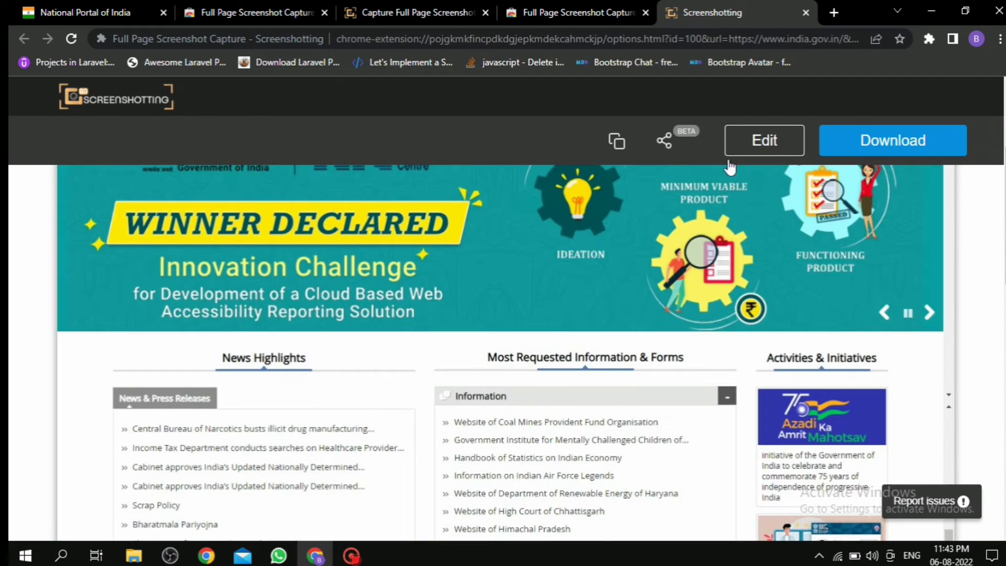
{"action": "scroll", "coordinate": [643, 288], "scroll_direction": "up", "scroll_amount": 2}
Download the capture in Image format and save it as screenshot.png
{"action": "left_click", "coordinate": [893, 140]}
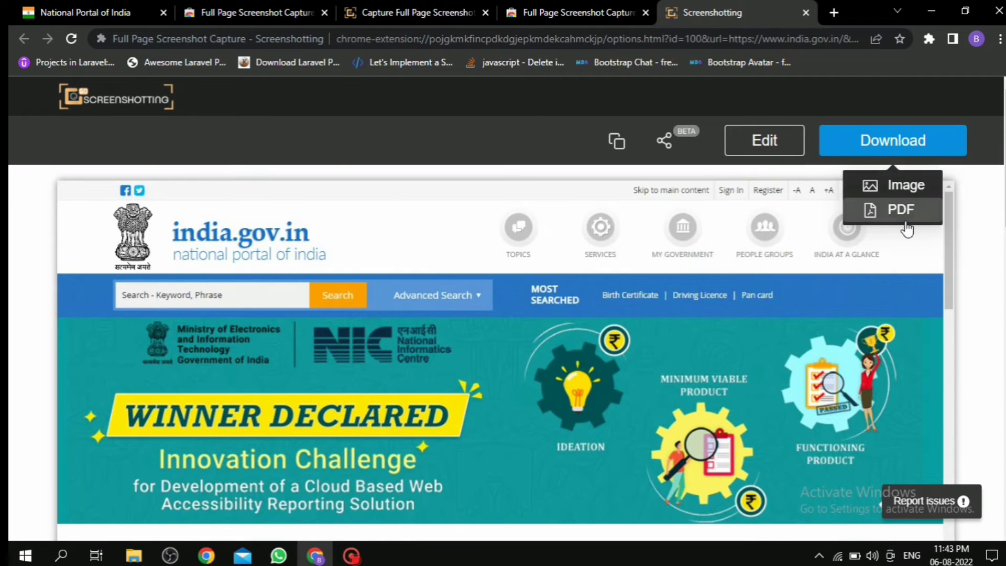
{"action": "left_click", "coordinate": [899, 189]}
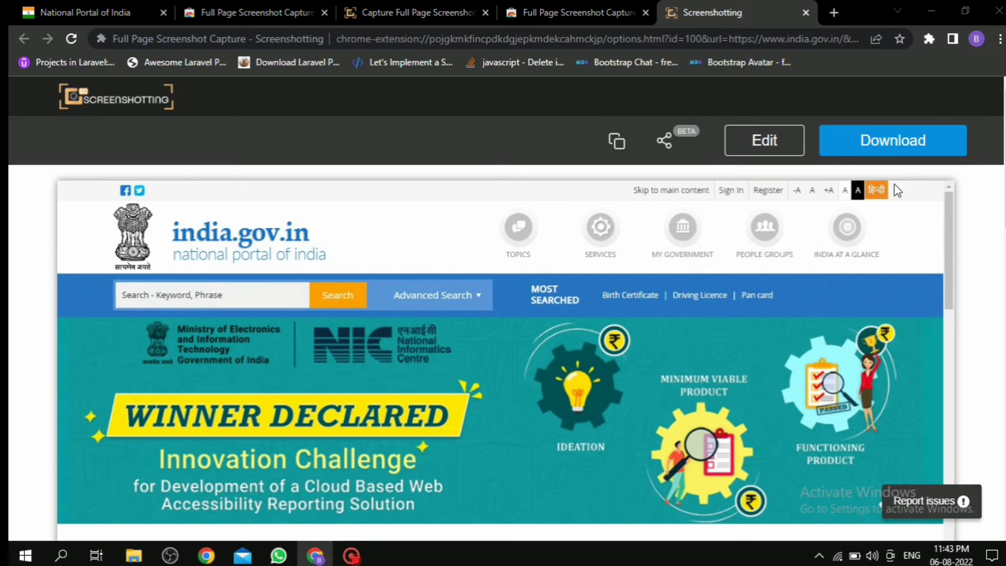
{"action": "left_click", "coordinate": [387, 334]}
{"action": "mouse_move", "coordinate": [132, 556]}
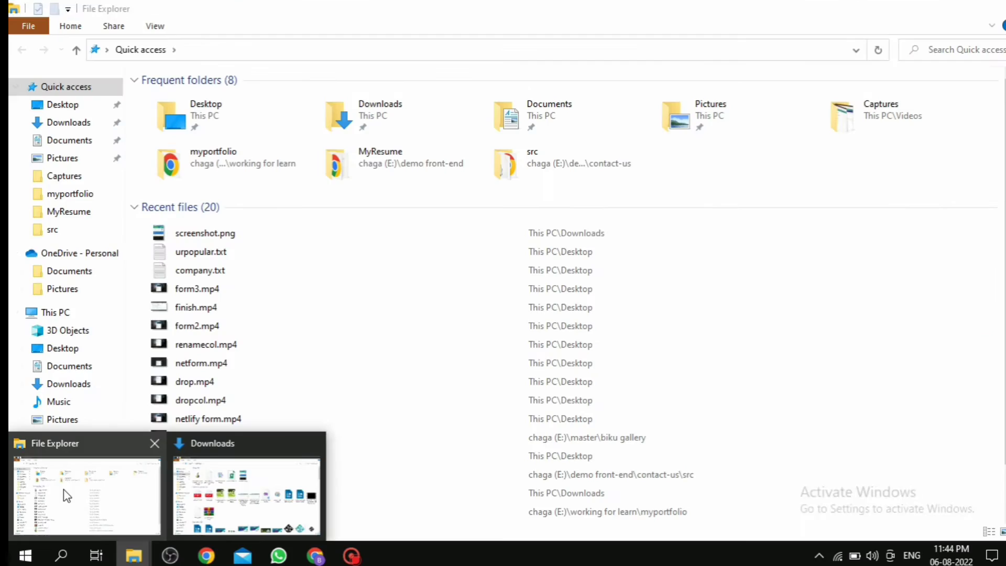
Open screenshot.png from File Explorer's Downloads folder in Photos
{"action": "left_click", "coordinate": [79, 496]}
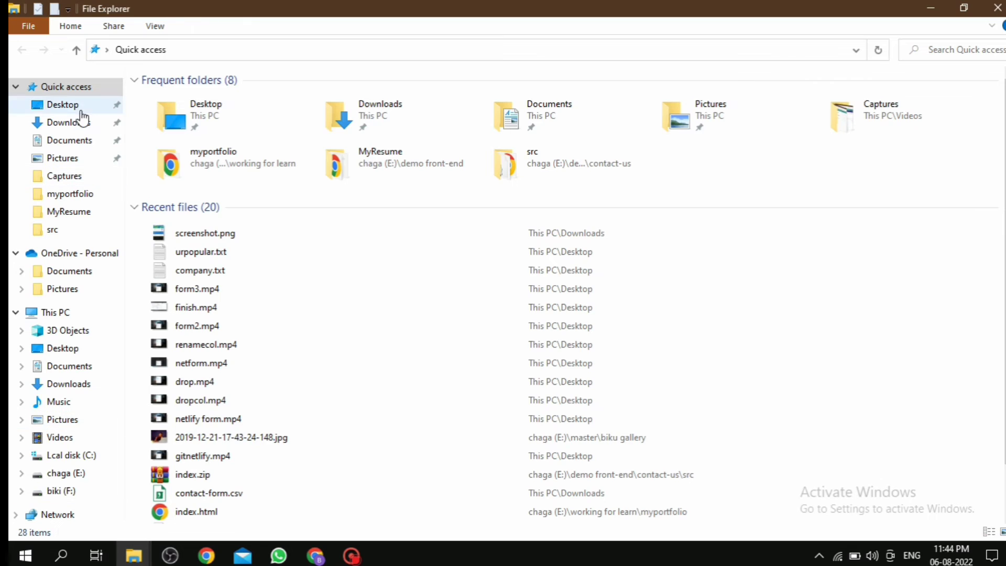
{"action": "left_click", "coordinate": [69, 122]}
{"action": "left_click", "coordinate": [172, 140]}
{"action": "double_click", "coordinate": [172, 140]}
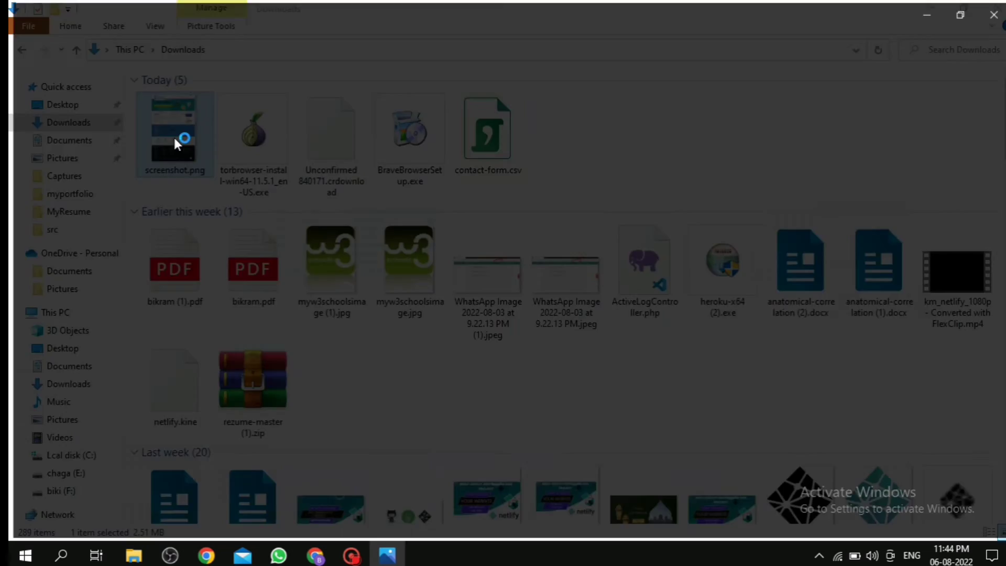
{"action": "scroll", "coordinate": [551, 243], "scroll_direction": "up", "scroll_amount": 1}
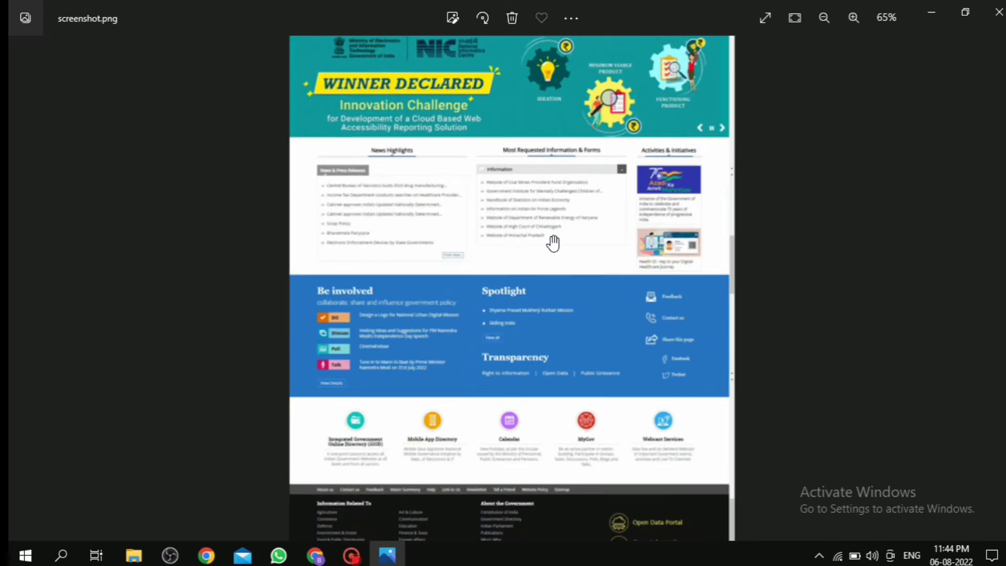
{"action": "scroll", "coordinate": [551, 242], "scroll_direction": "up", "scroll_amount": 1}
{"action": "scroll", "coordinate": [552, 242], "scroll_direction": "up", "scroll_amount": 1}
{"action": "scroll", "coordinate": [552, 242], "scroll_direction": "down", "scroll_amount": 2}
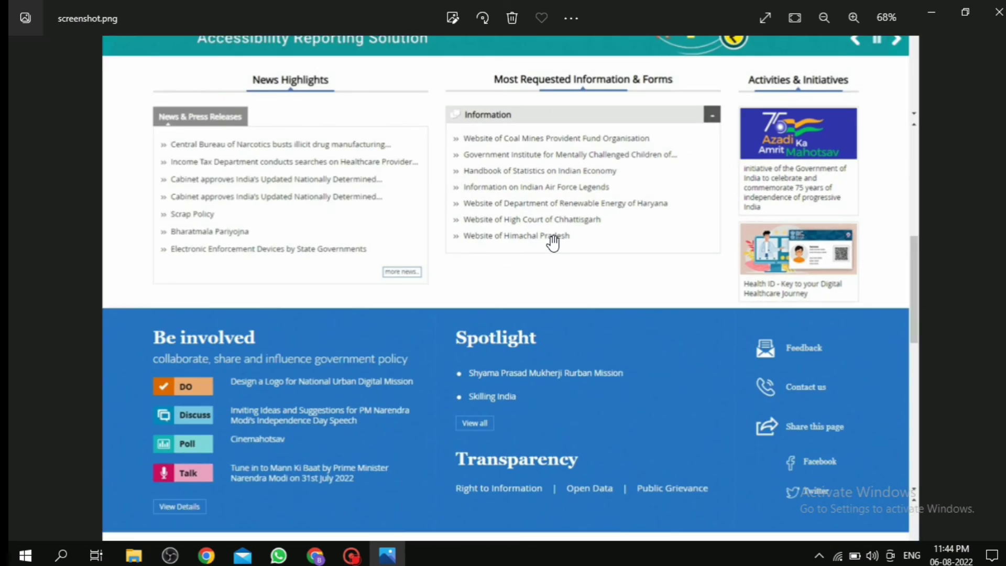